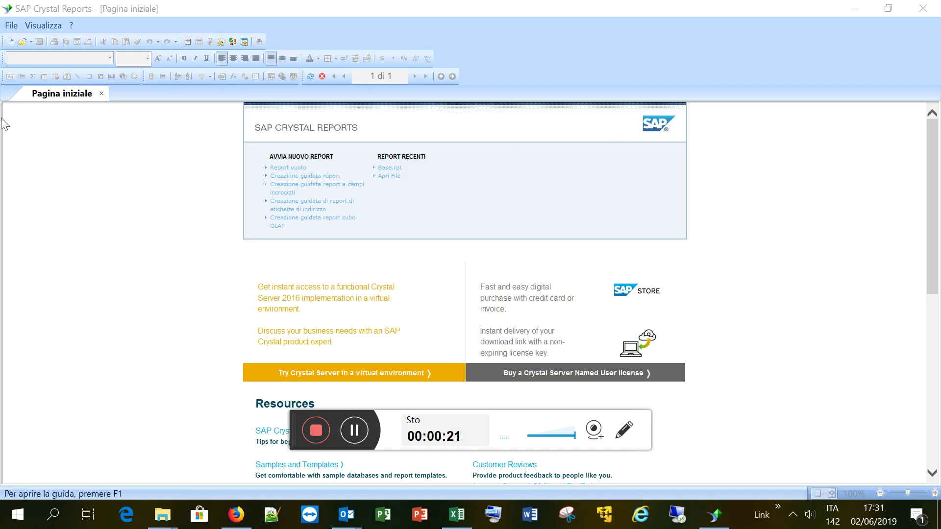
Create a new blank report.
click(11, 25)
mouse_move(30, 40)
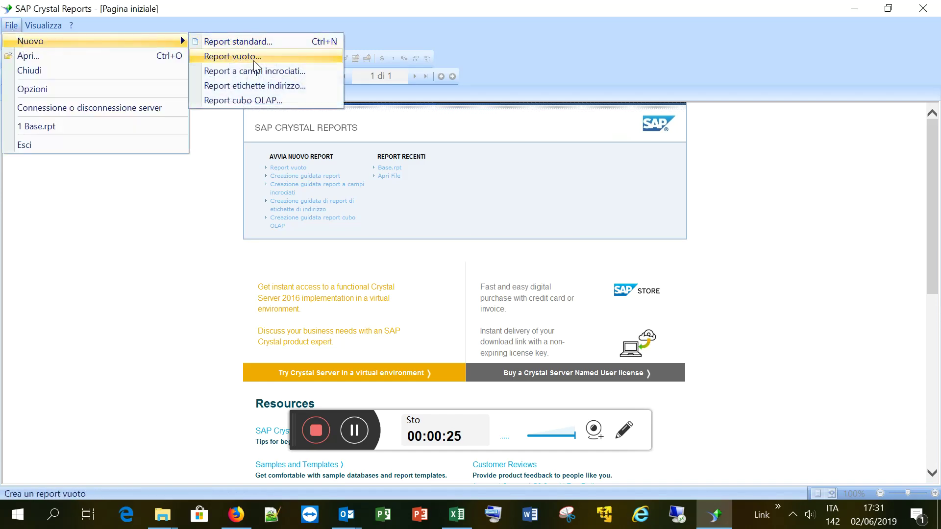
click(240, 57)
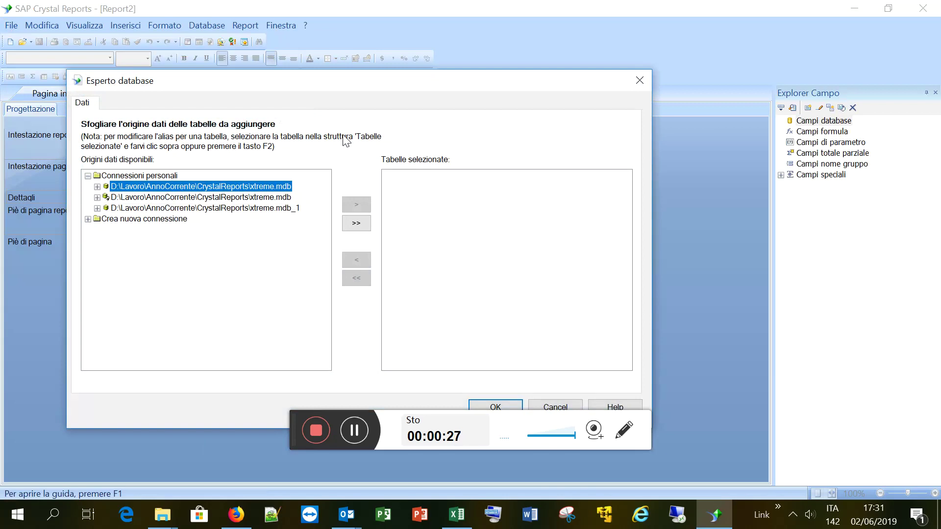
drag(292, 91, 335, 102)
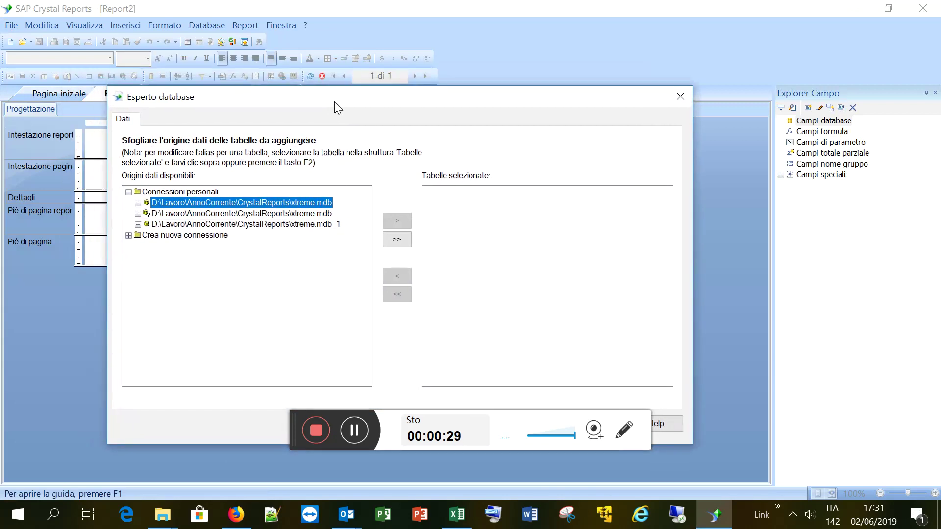
Expand the already connected xtreme.mdb data source and look through its list of tables.
click(247, 214)
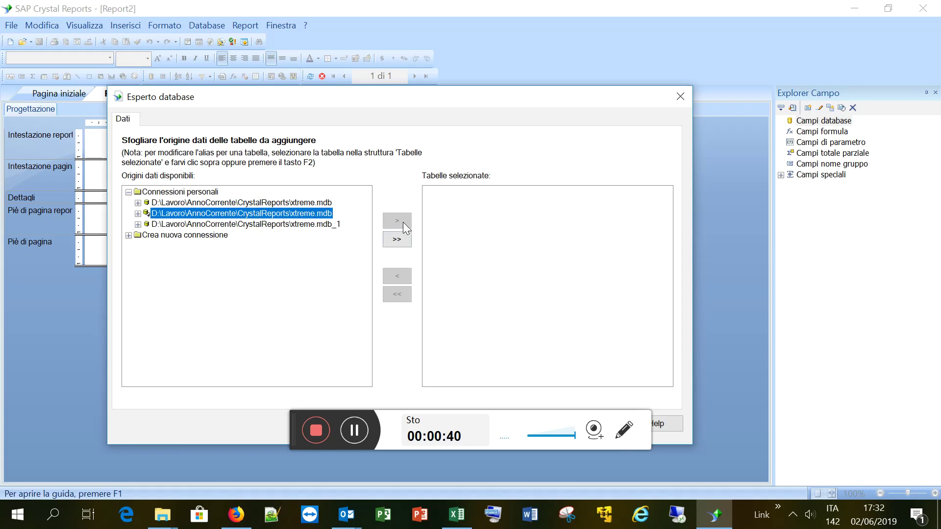
double_click(278, 215)
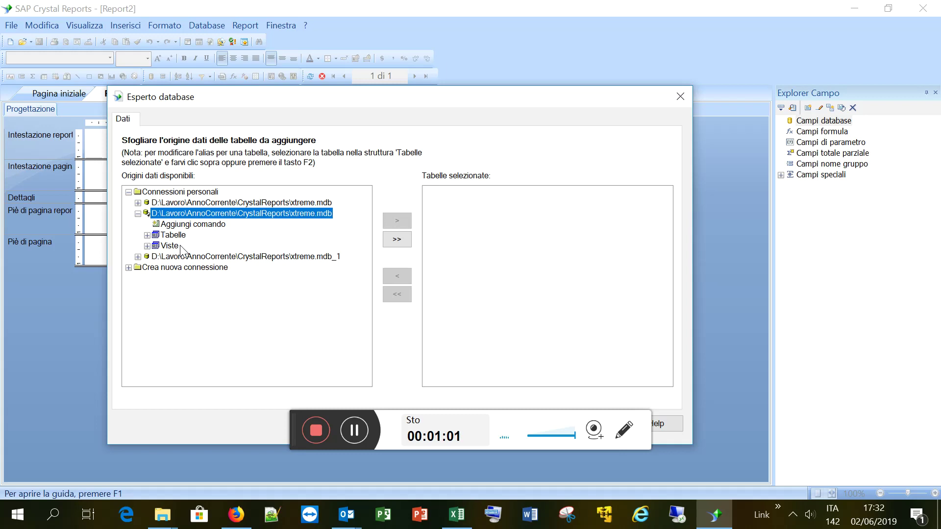
click(147, 236)
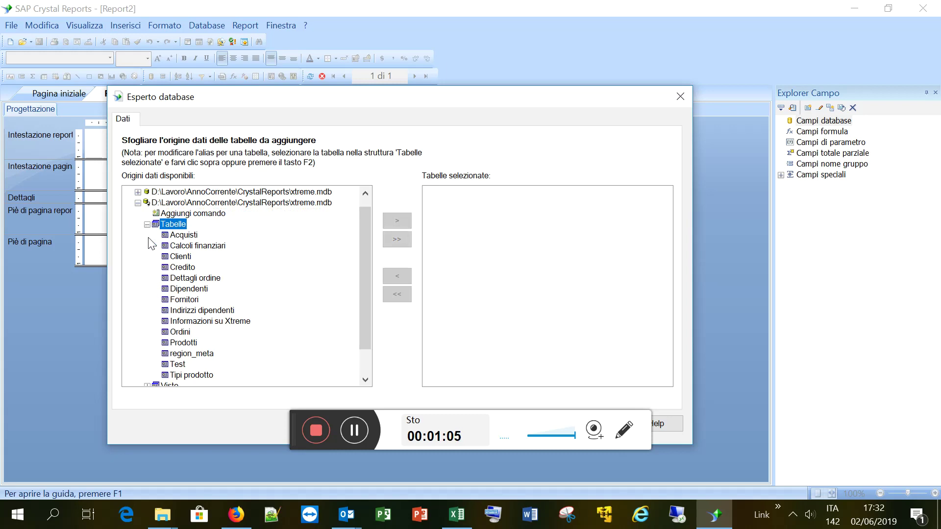
click(186, 258)
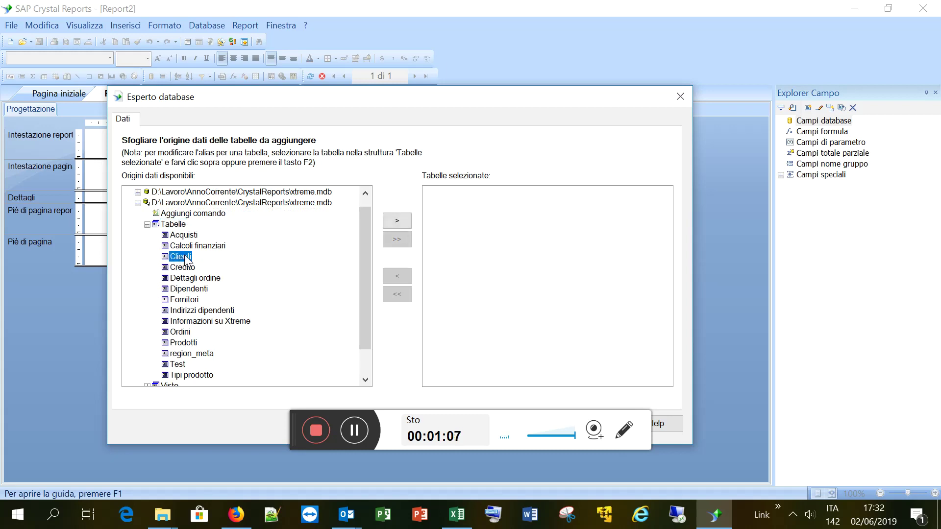
click(147, 226)
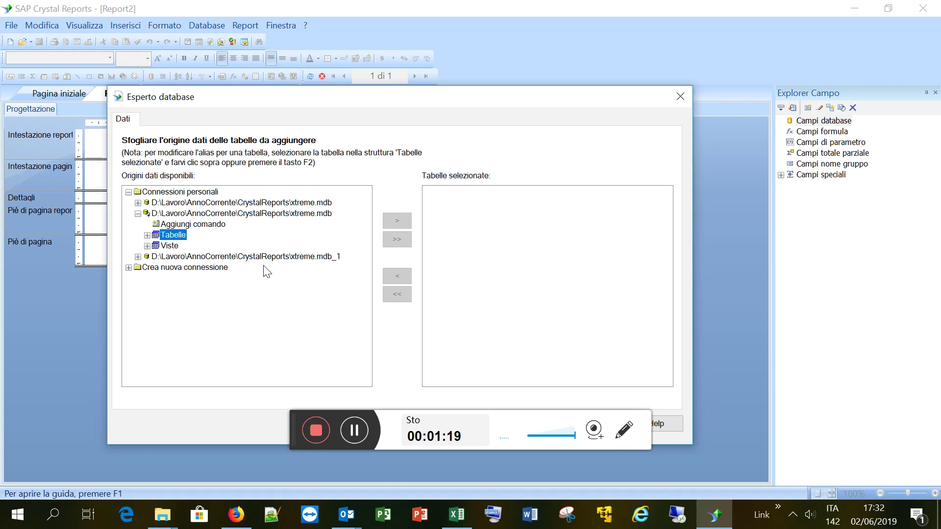
Add a SQL command to the xtreme.mdb connection that selects all columns from Clienti where Paese = 'USA'.
click(218, 228)
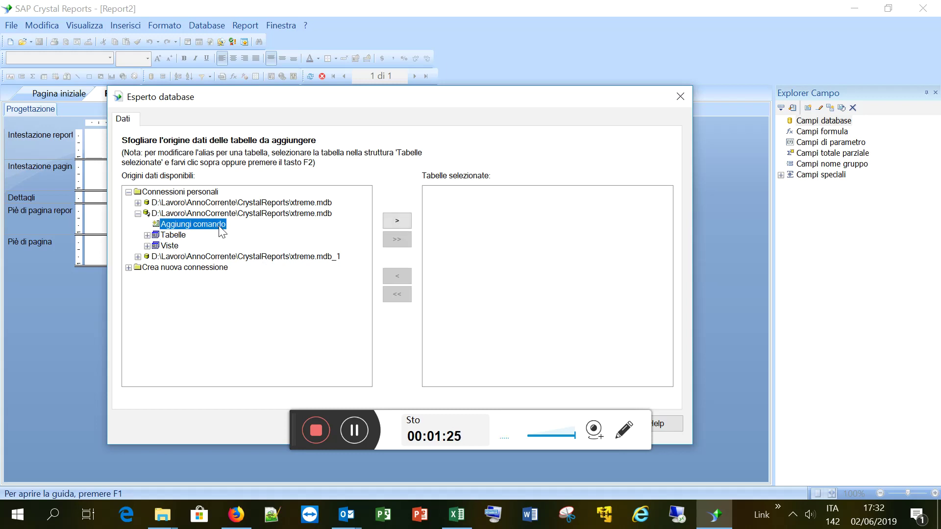
double_click(219, 228)
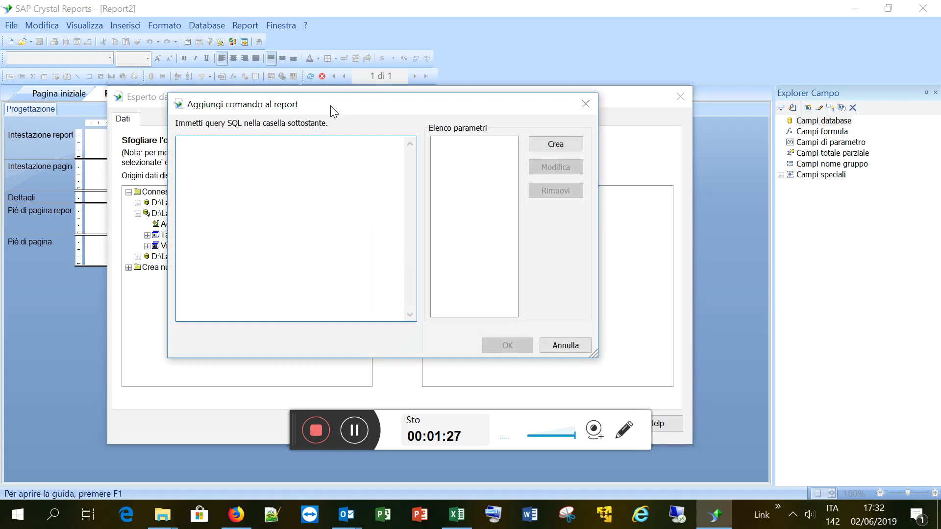
drag(331, 103, 340, 142)
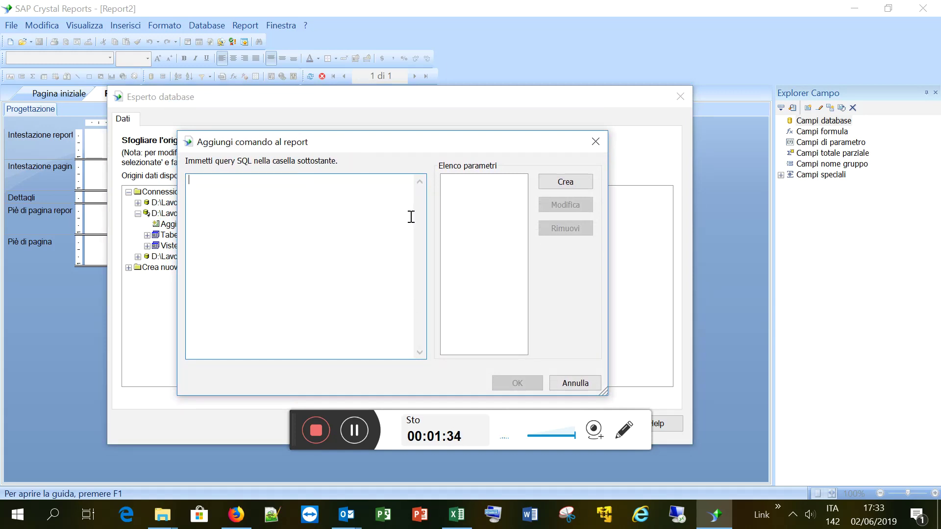
text(Selec )
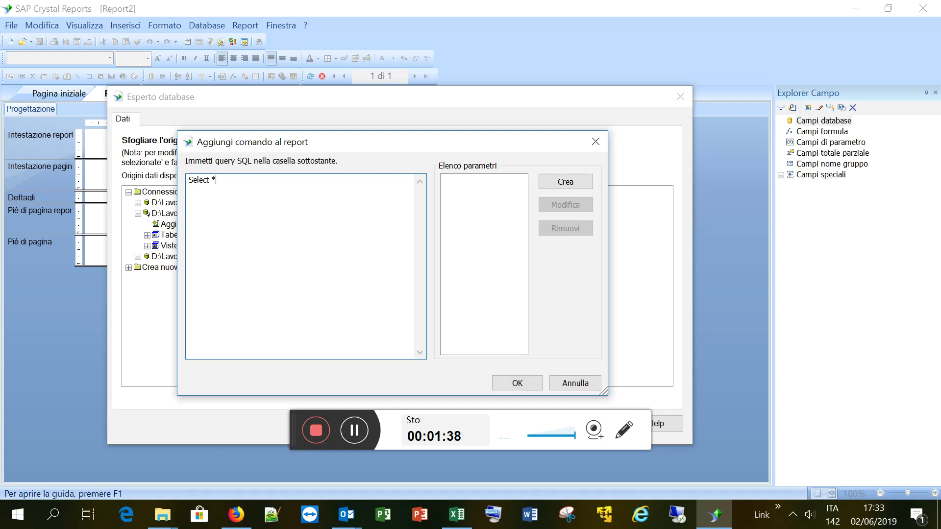
text(*)
key(Return)
text(fRom Clienti)
key(Return)
text(Where Pa)
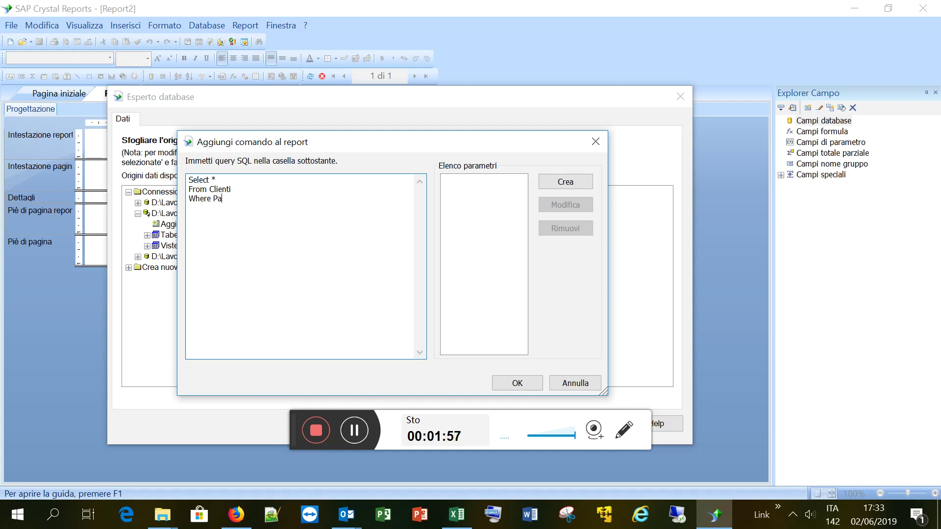
text(ese = 'USA)
click(517, 387)
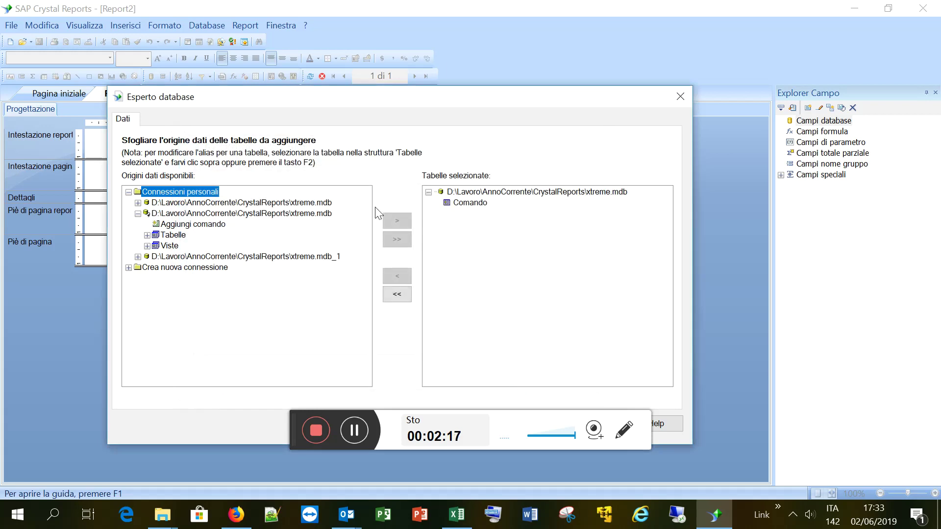
Rename the added command FiltroPaese and confirm the report's data source selection.
click(469, 204)
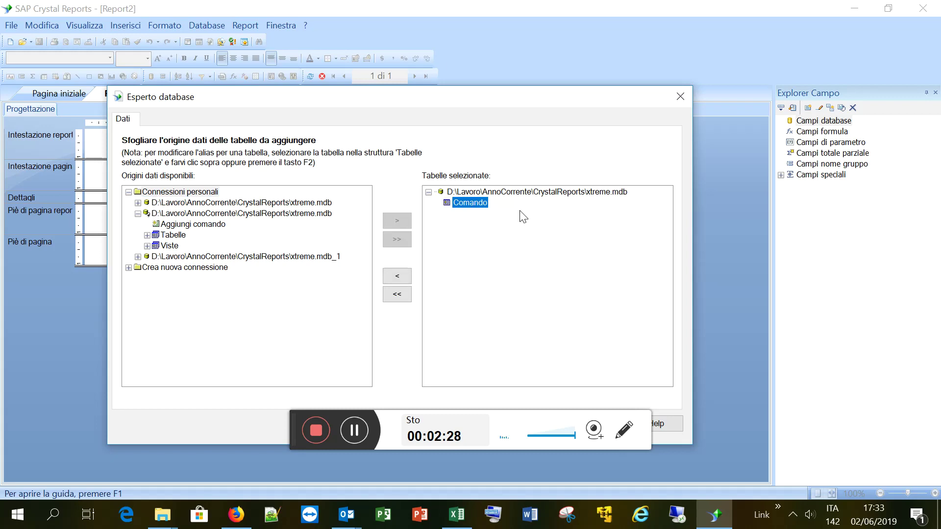
key(F2)
text(fIL)
text(FiltroP)
text(aese)
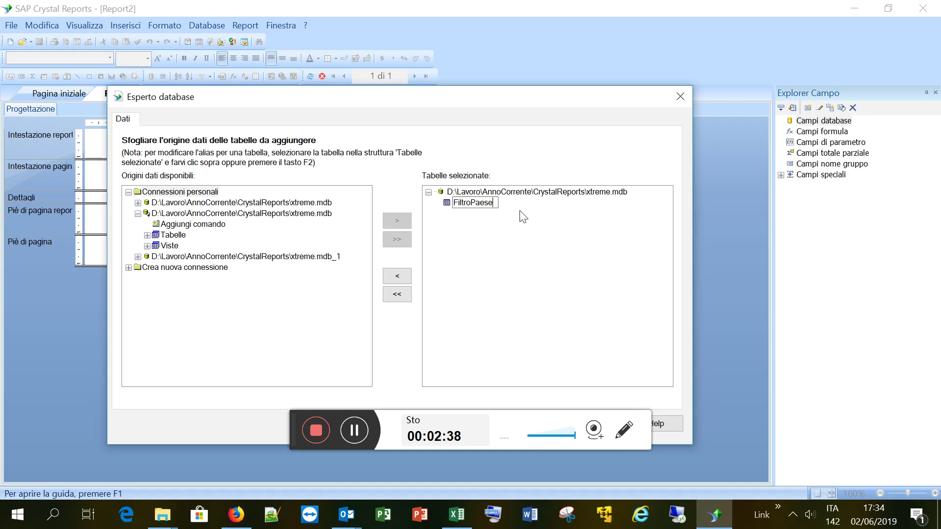
key(Return)
drag(504, 105, 490, 54)
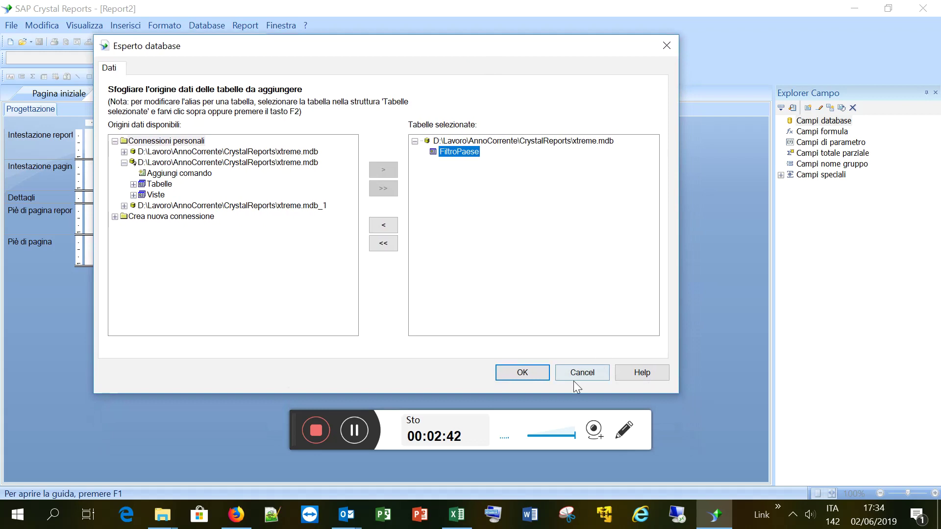
click(534, 377)
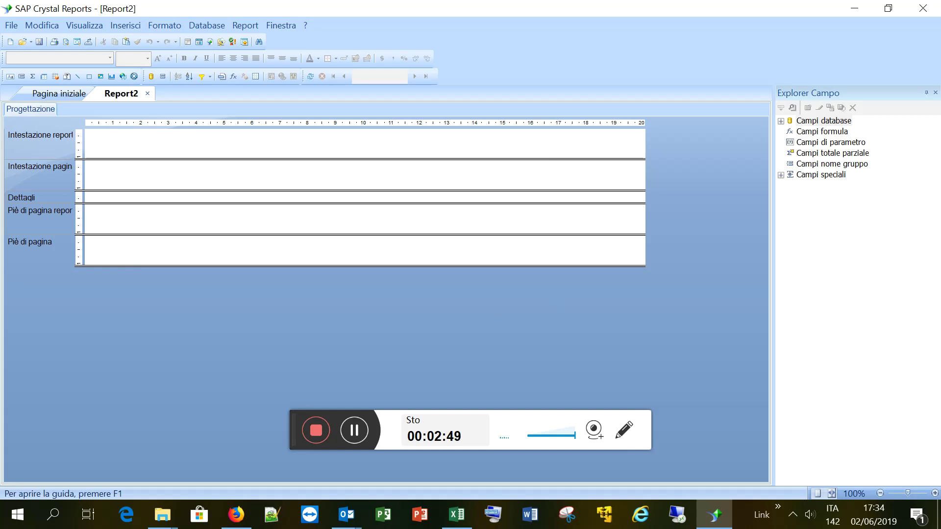
Place the FiltroPaese fields ID Cliente, Cognome contatto and Paese in the Dettagli section and preview the report.
click(781, 121)
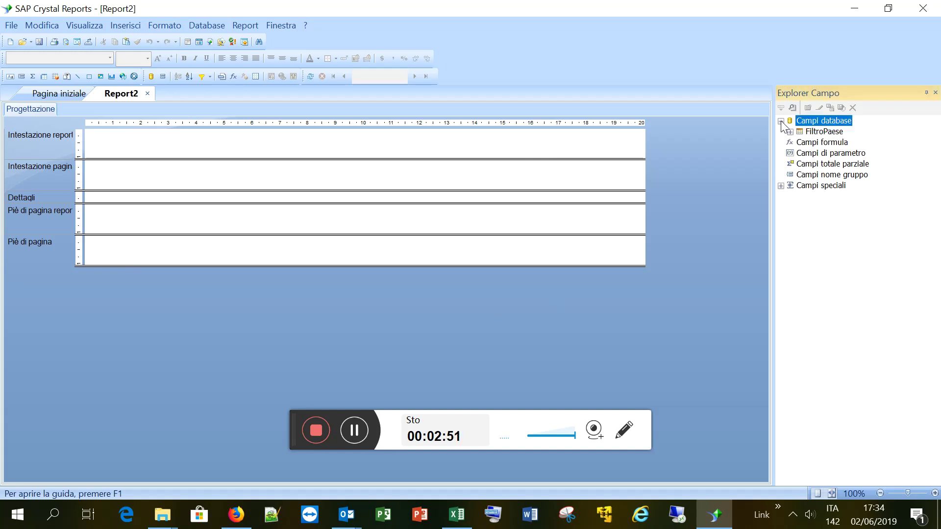
click(790, 131)
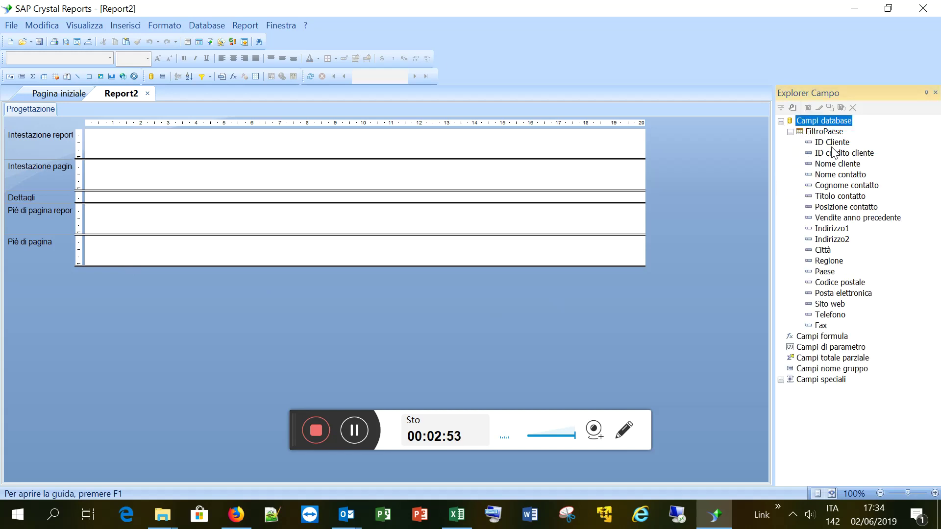
click(833, 142)
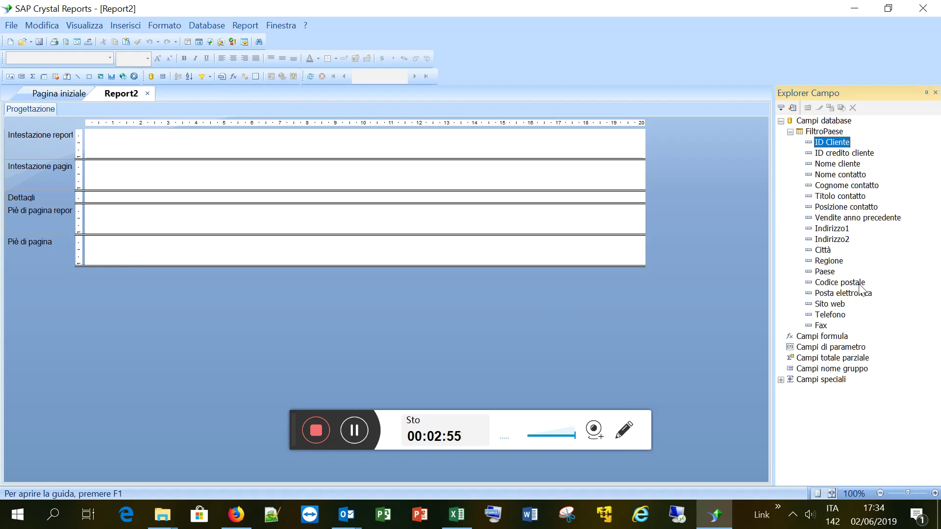
ctrl+click(852, 186)
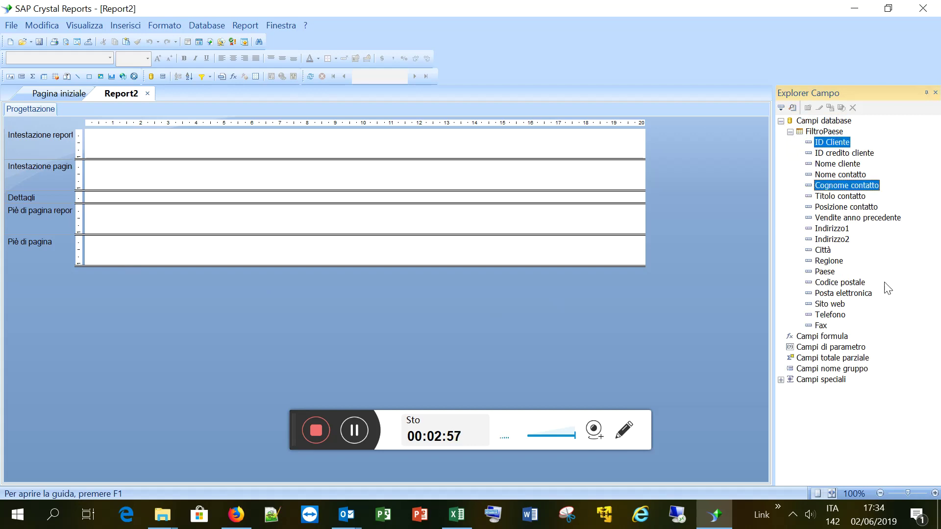
ctrl+click(831, 272)
drag(843, 184, 228, 199)
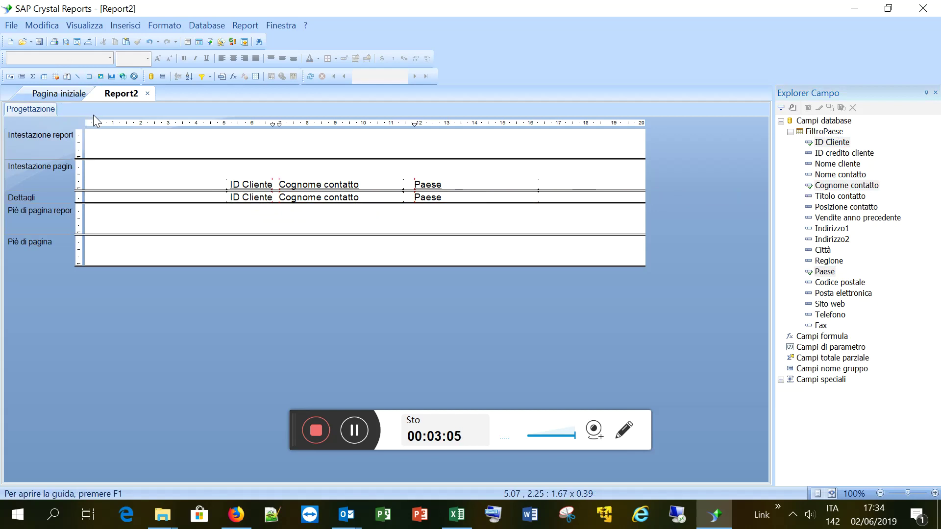
click(312, 76)
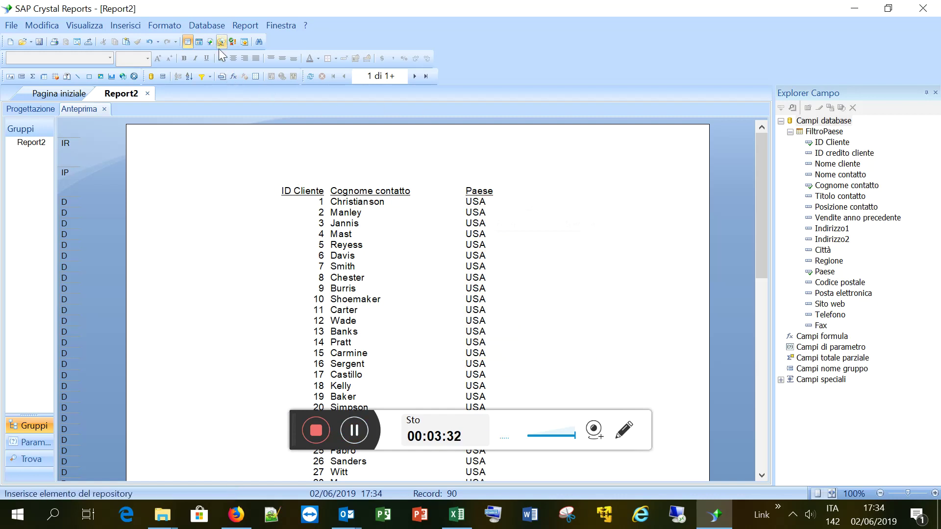
Reopen the FiltroPaese command for editing and remove the fixed value 'USA' from its Where clause.
click(211, 28)
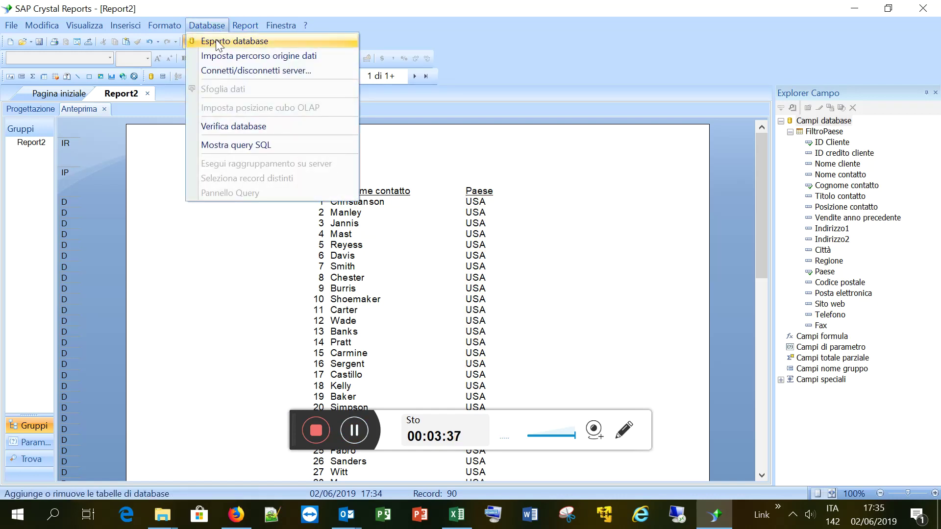
click(215, 41)
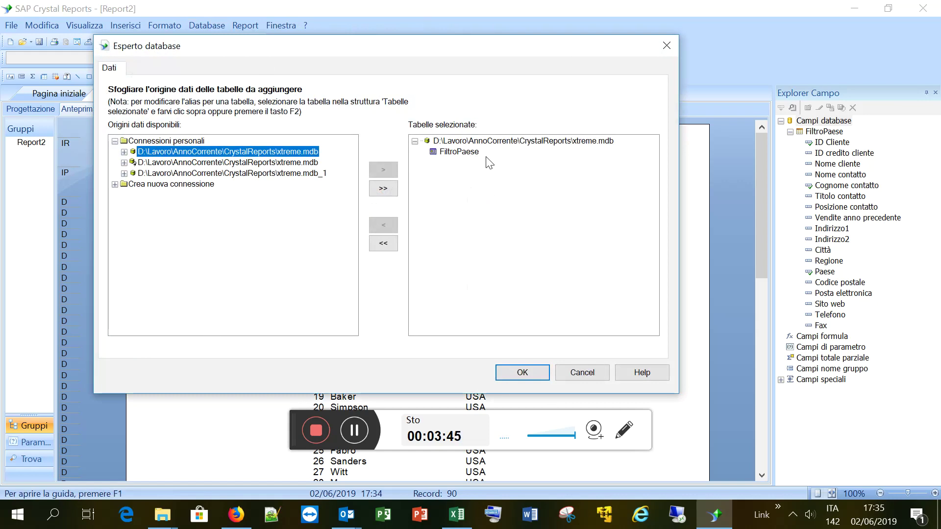
click(454, 153)
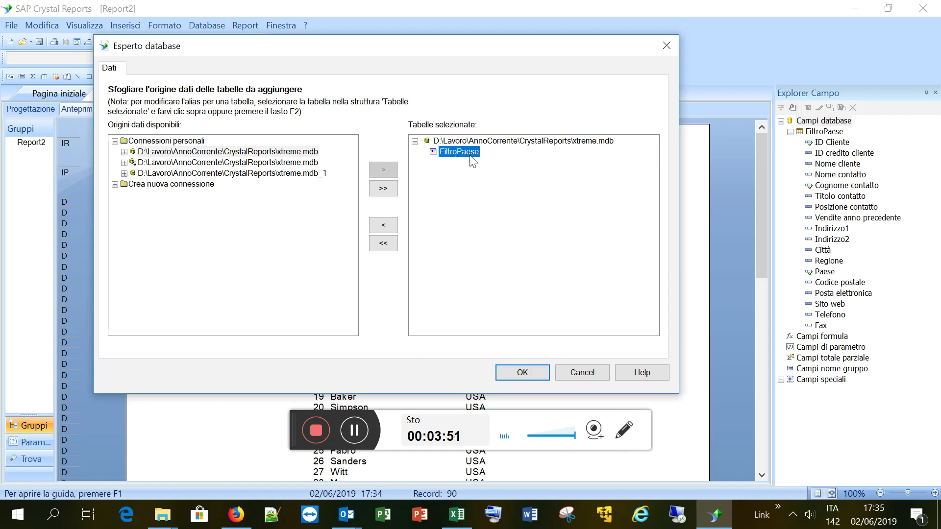
right_click(472, 155)
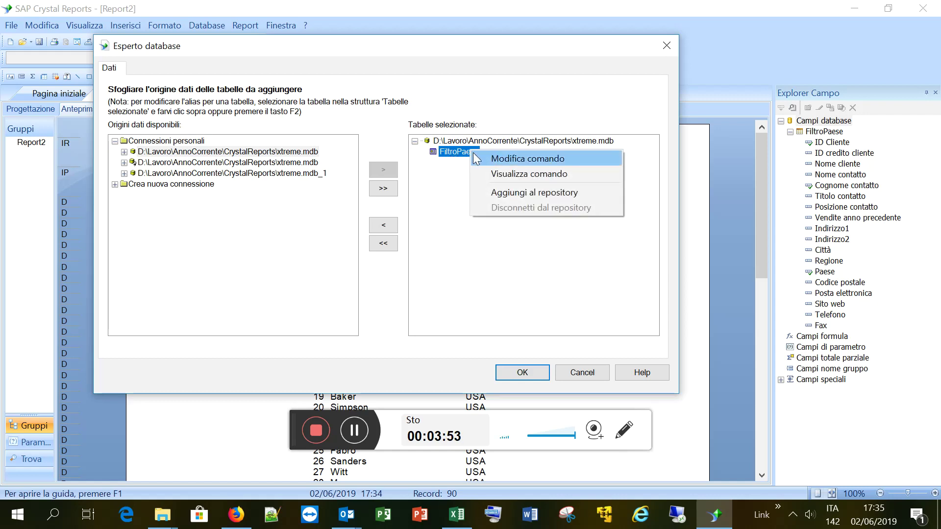
click(506, 160)
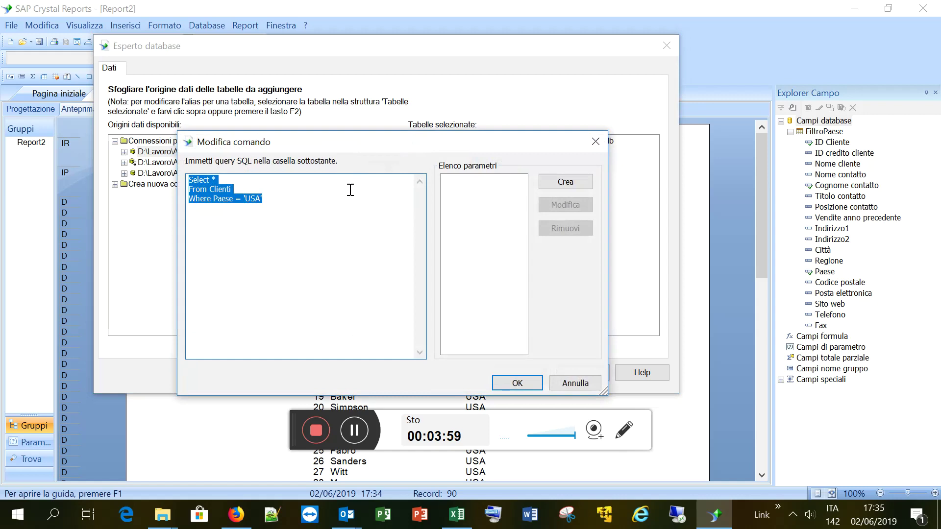
drag(243, 198, 266, 203)
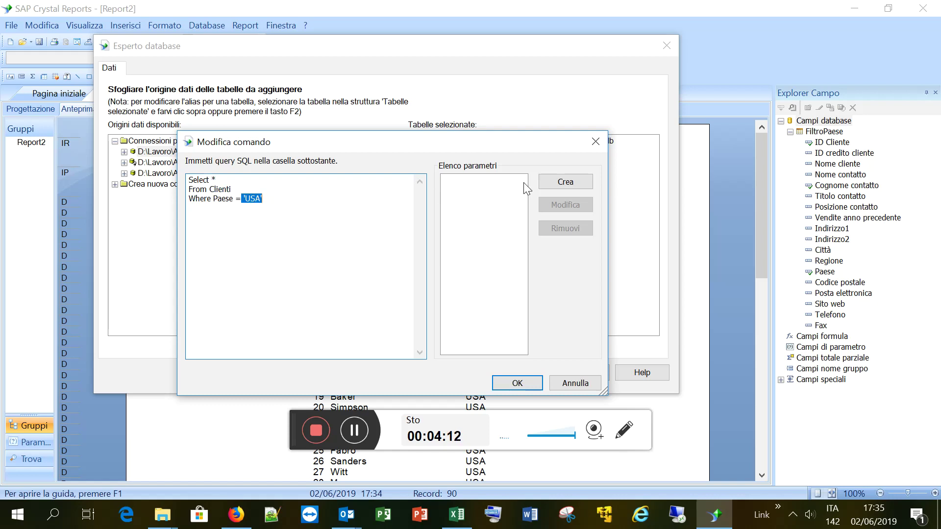
key(Delete)
Create a Stringa command parameter named FiltroPaese with the prompt text "Scrivi il nome del Paese da filtrare".
click(581, 181)
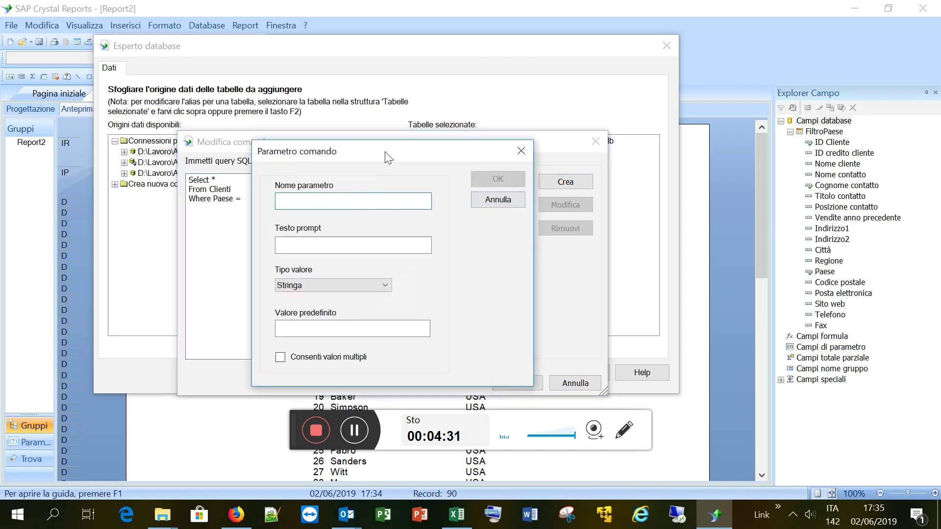
drag(383, 153, 399, 134)
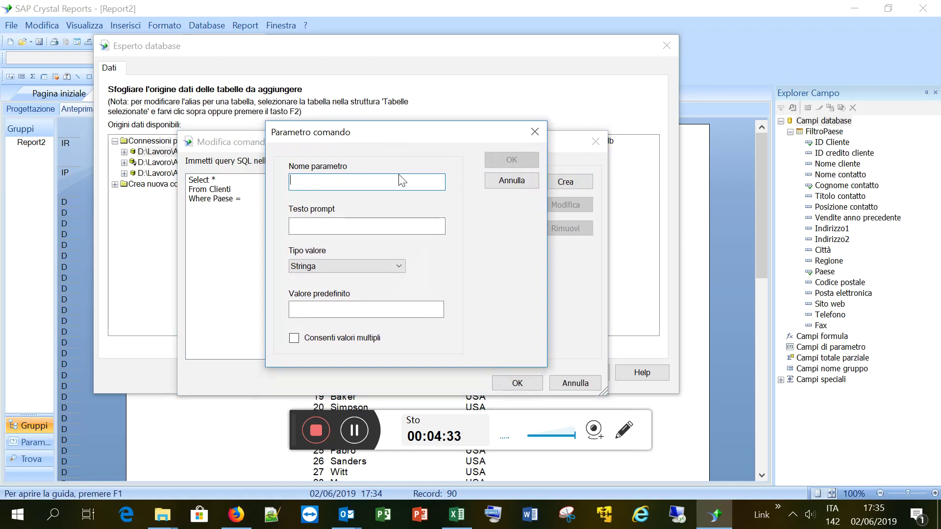
text(FiltroPaese)
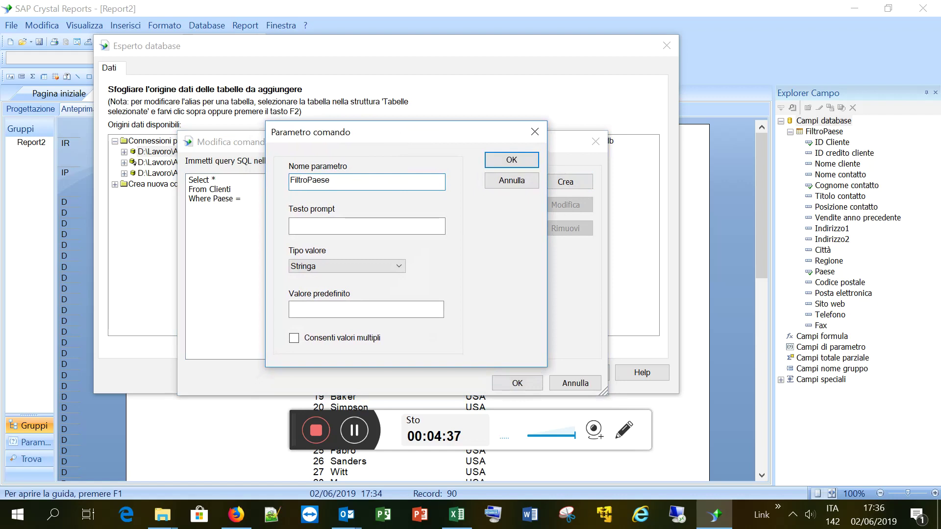
click(390, 227)
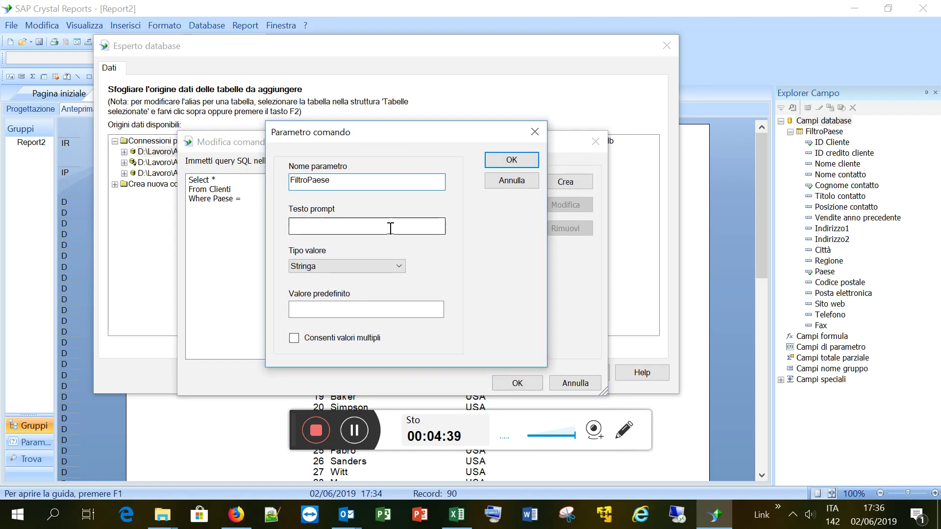
text(Scrivi il nome del Paese da filtrare)
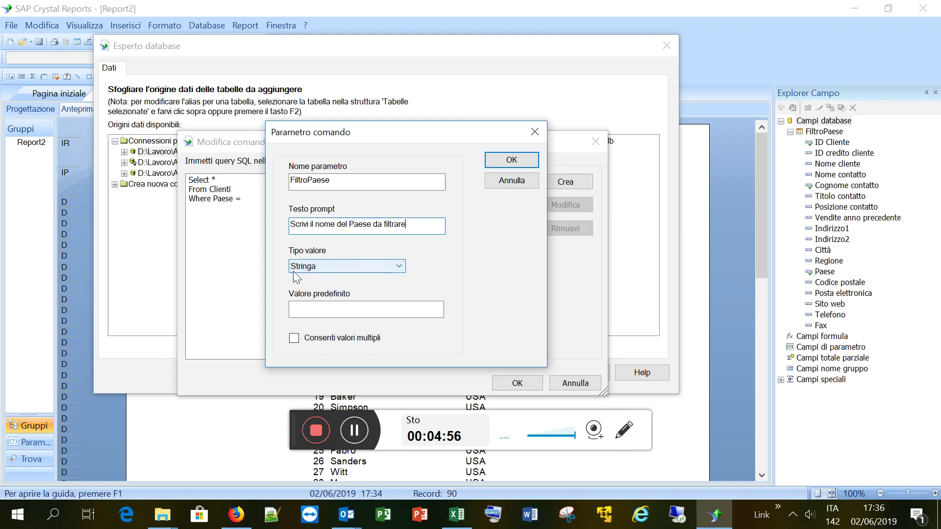
click(337, 265)
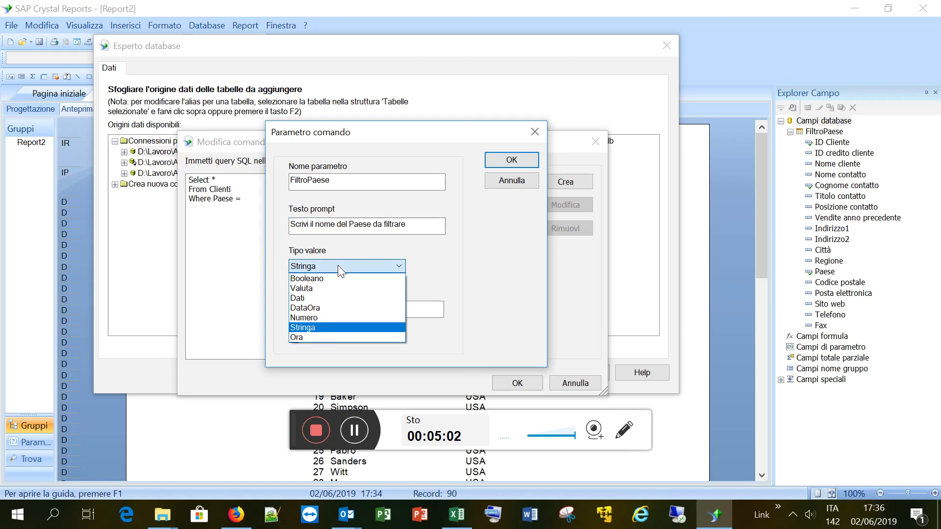
click(340, 331)
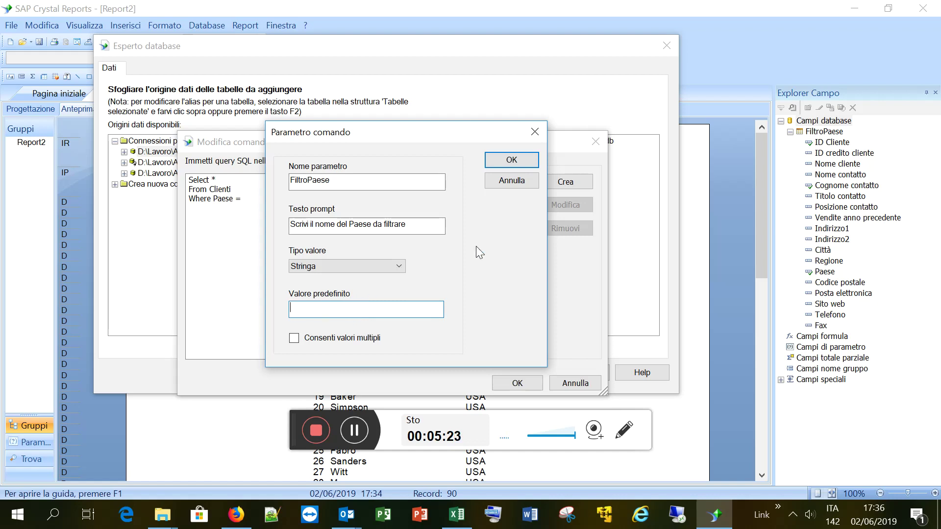
click(510, 161)
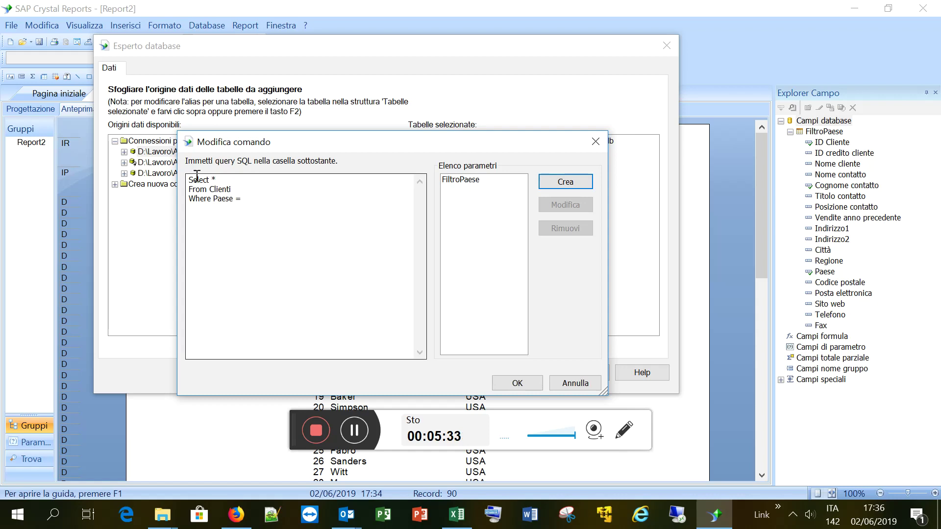
Complete the query's Where clause as Paese ={?FiltroPaese} using the new parameter and confirm the modified command.
double_click(469, 179)
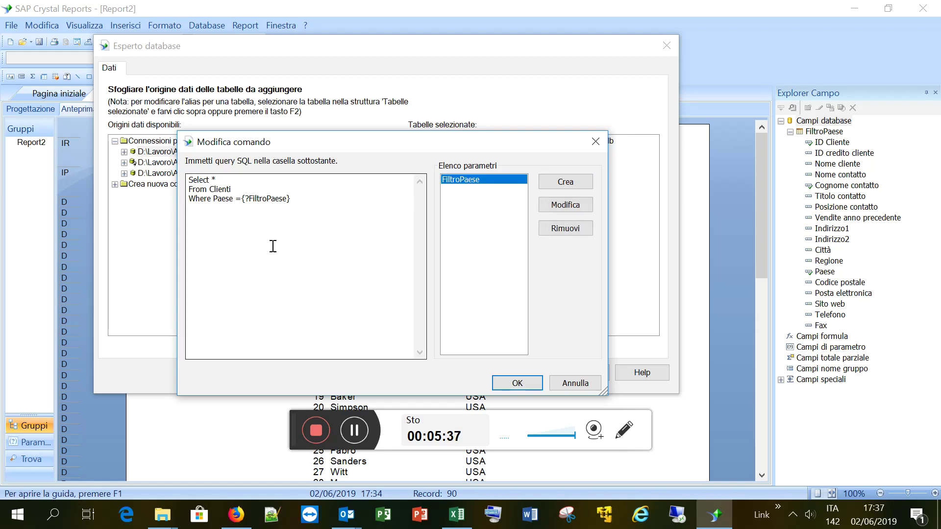
click(247, 200)
key(BackSpace)
text(?)
click(506, 386)
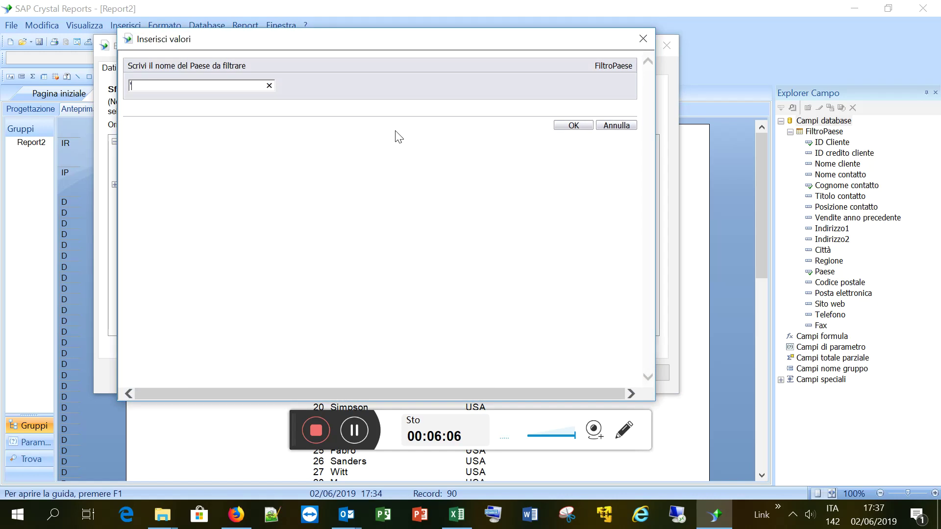
Enter 'Italia' in single quotes as the FiltroPaese value and confirm the report's data source changes.
text(Italia')
click(583, 124)
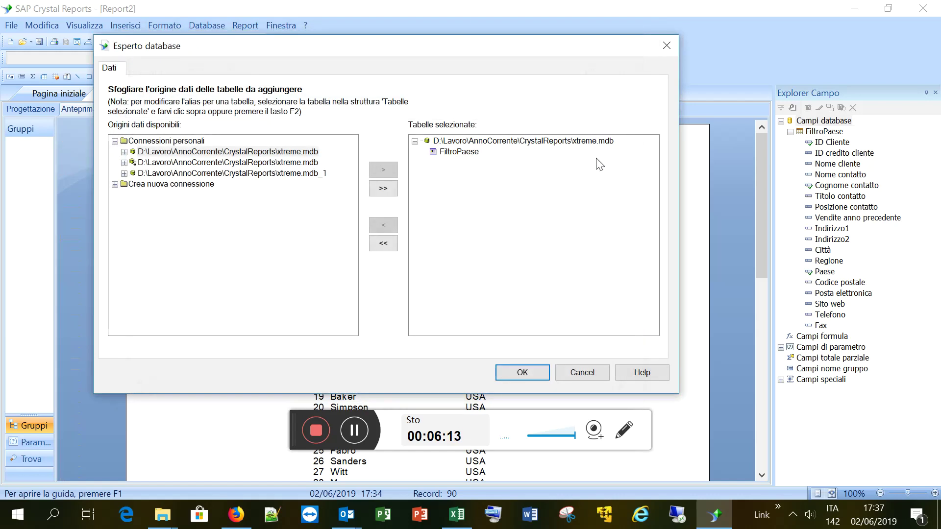
click(523, 374)
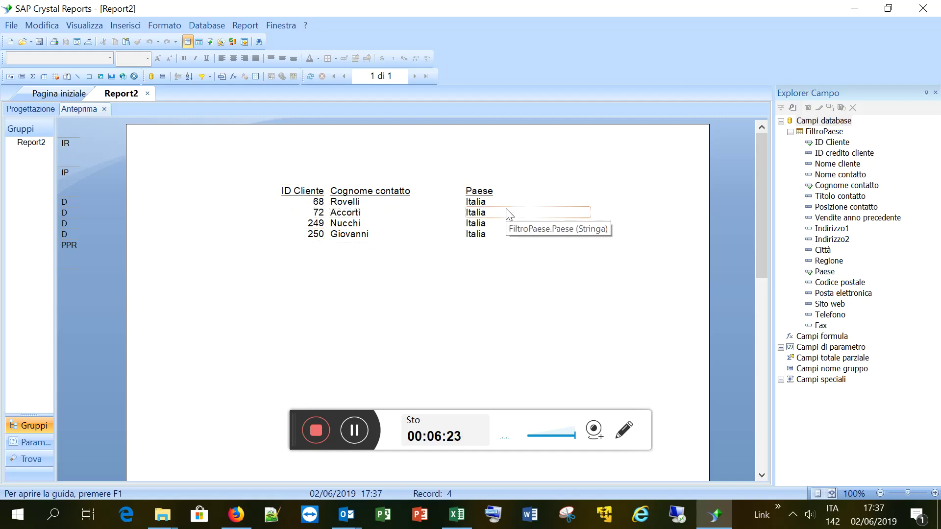
Refresh the report data with the option to request new parameter values.
click(310, 77)
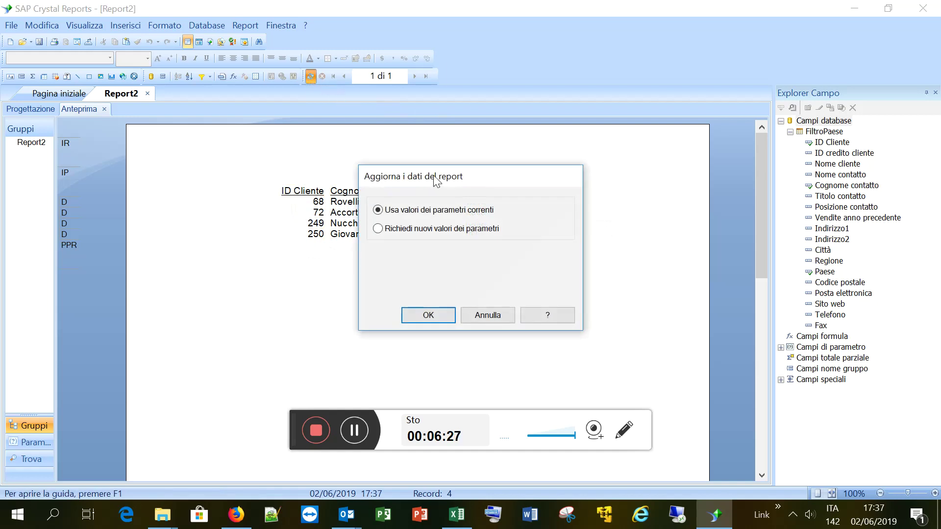
drag(436, 182, 404, 154)
click(410, 206)
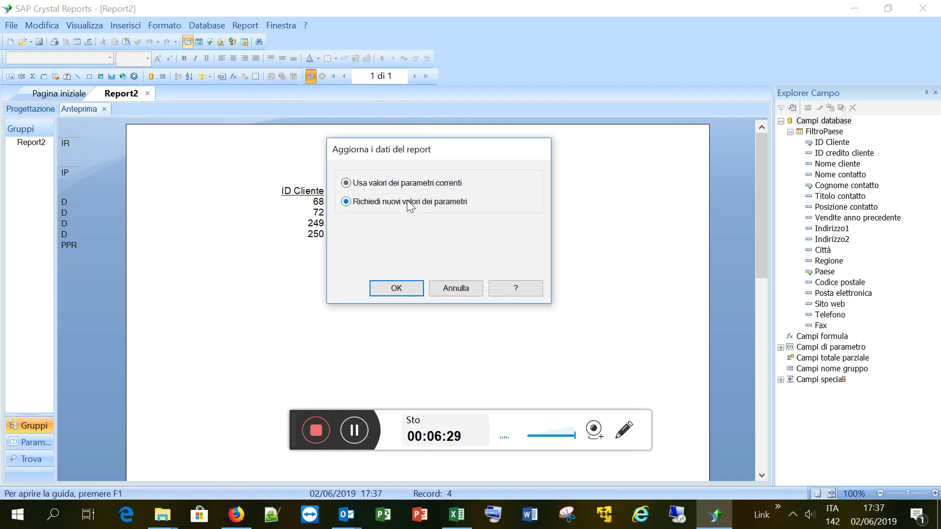
click(396, 290)
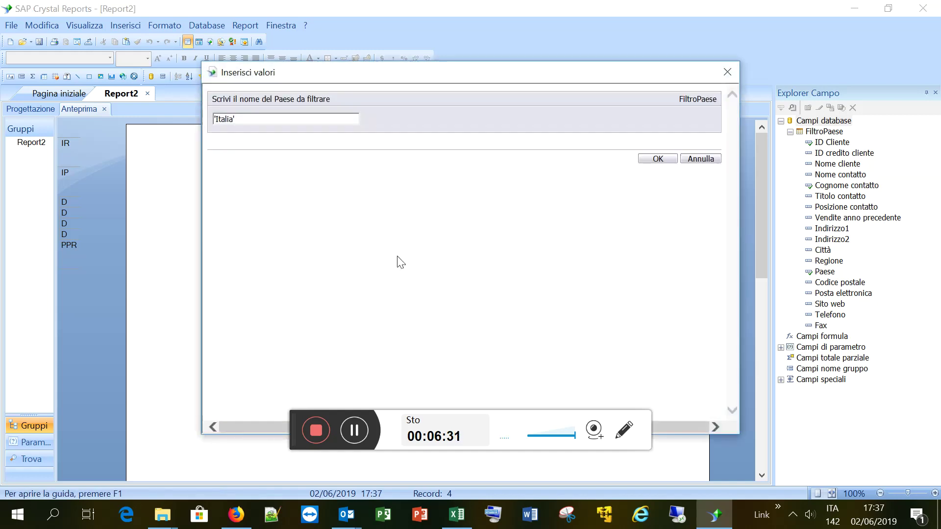
Replace the FiltroPaese value with 'Francia' in single quotes and run the report with it.
click(233, 121)
drag(234, 120, 196, 126)
text('Franic)
key(BackSpace)
key(BackSpace)
text(ciai)
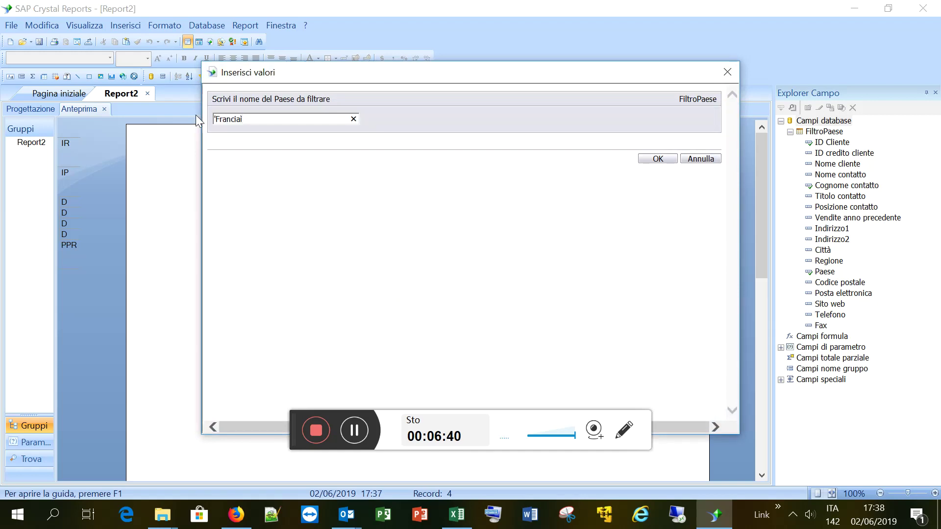
key(BackSpace)
text(')
click(657, 159)
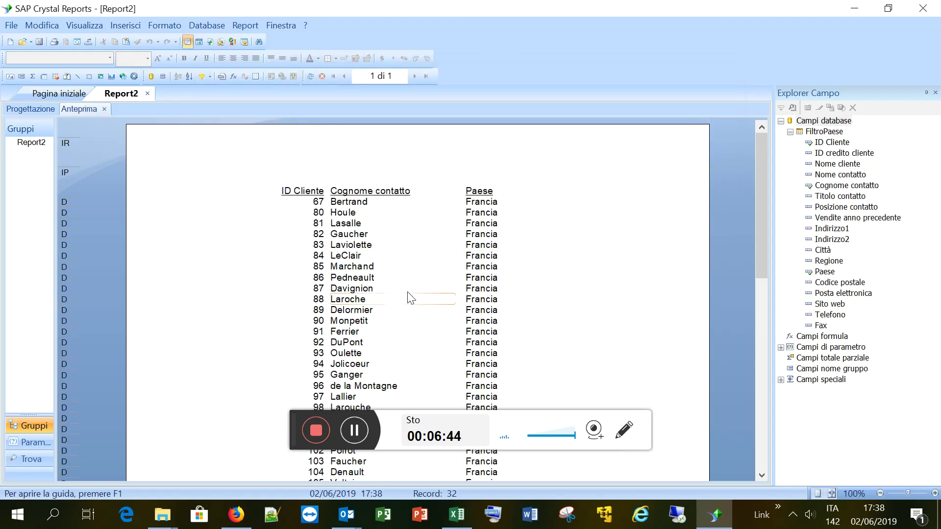